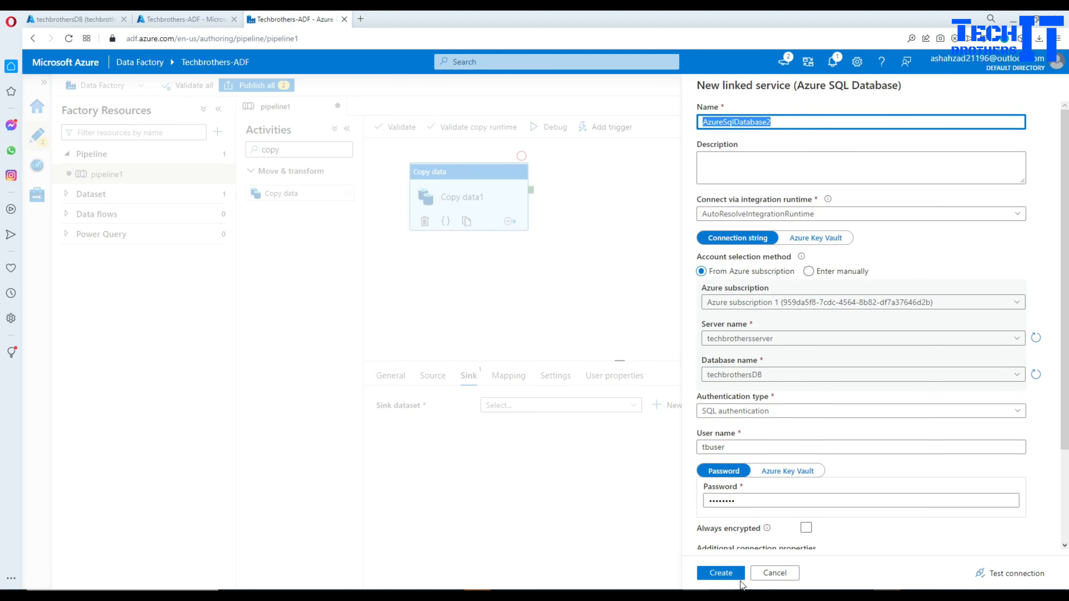
Create the Azure SQL Database linked service AzureSqlDatabase2 and try to load its table list for the sink dataset
{"action": "left_click", "coordinate": [721, 573]}
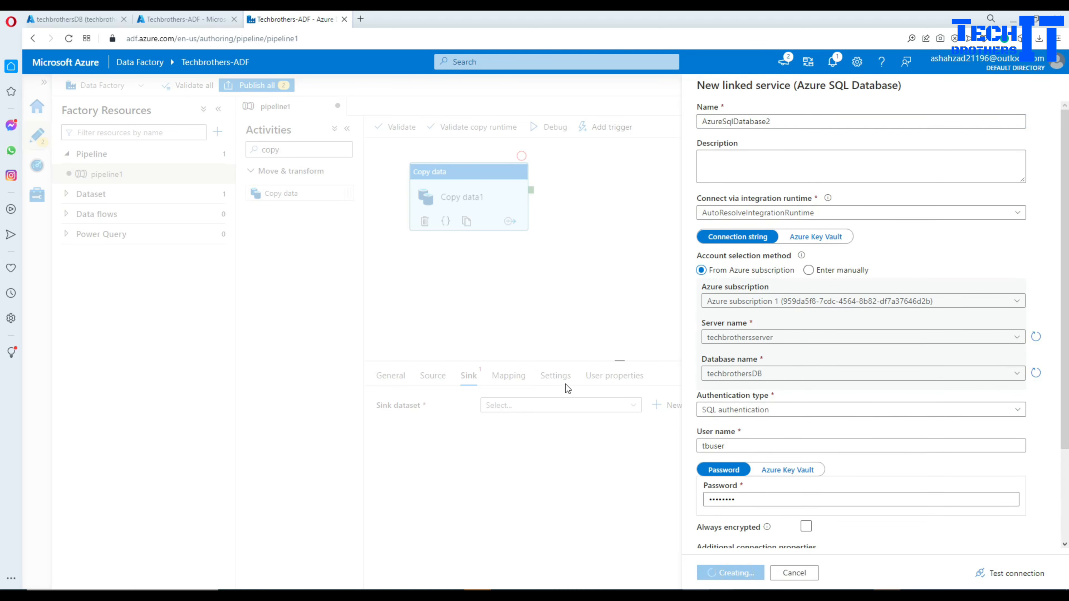
{"action": "left_click", "coordinate": [830, 194]}
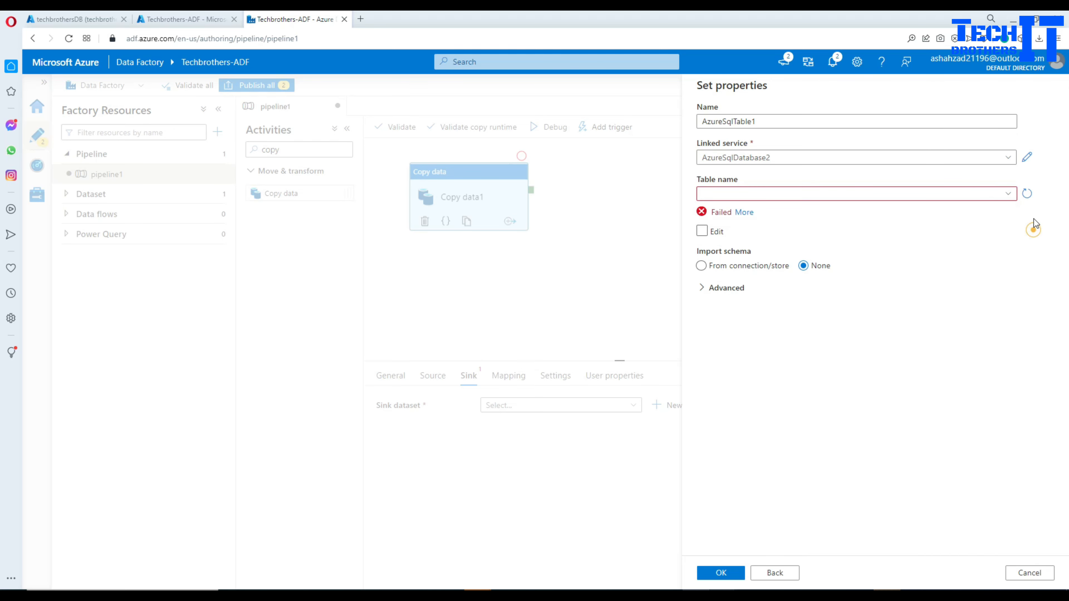
{"action": "left_click", "coordinate": [1027, 193]}
{"action": "left_click", "coordinate": [993, 196]}
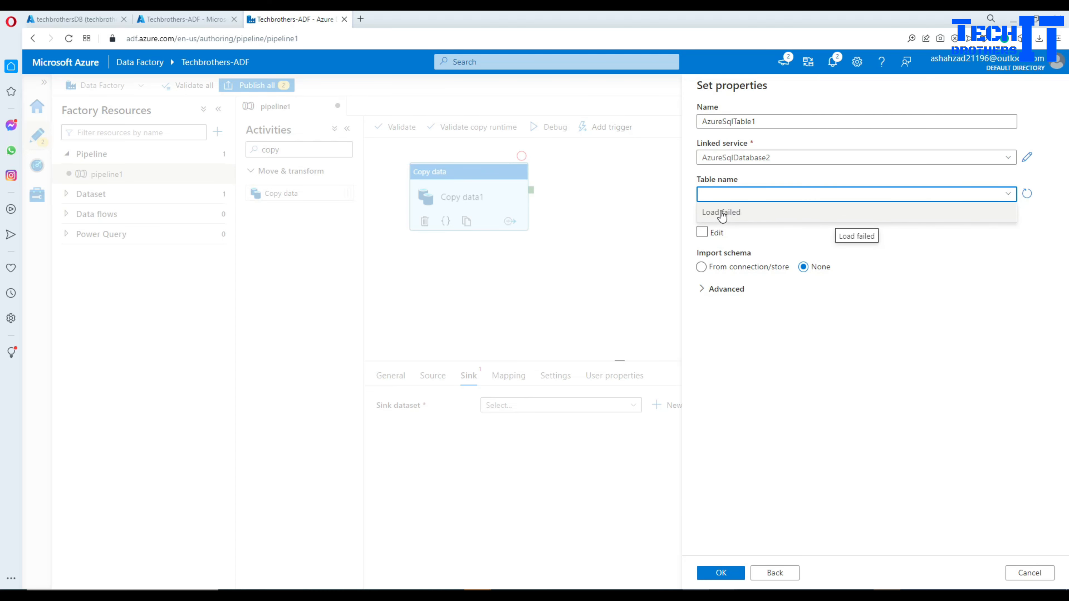
{"action": "left_click", "coordinate": [657, 193]}
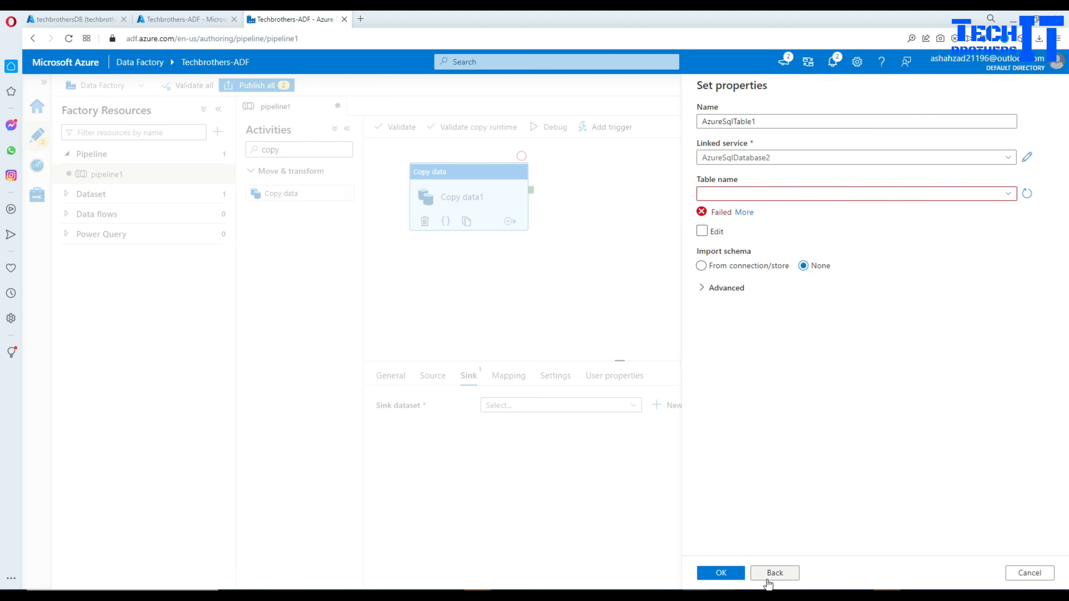
{"action": "left_click", "coordinate": [1026, 573]}
{"action": "left_click", "coordinate": [553, 365]}
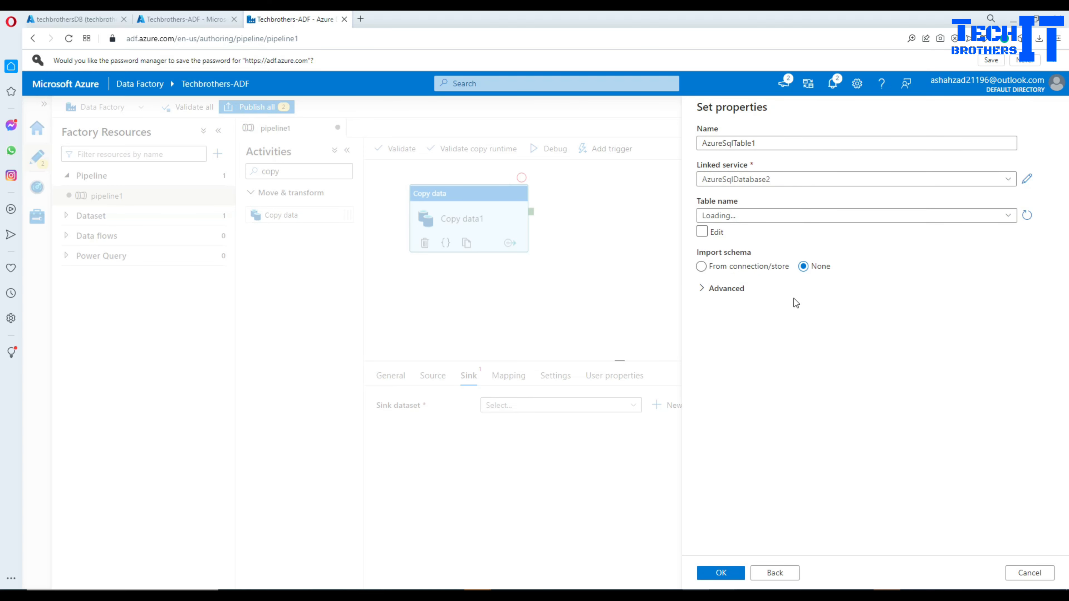
Open the AzureSqlDatabase2 linked service for editing, test its connection and read the error details
{"action": "left_click", "coordinate": [1026, 179]}
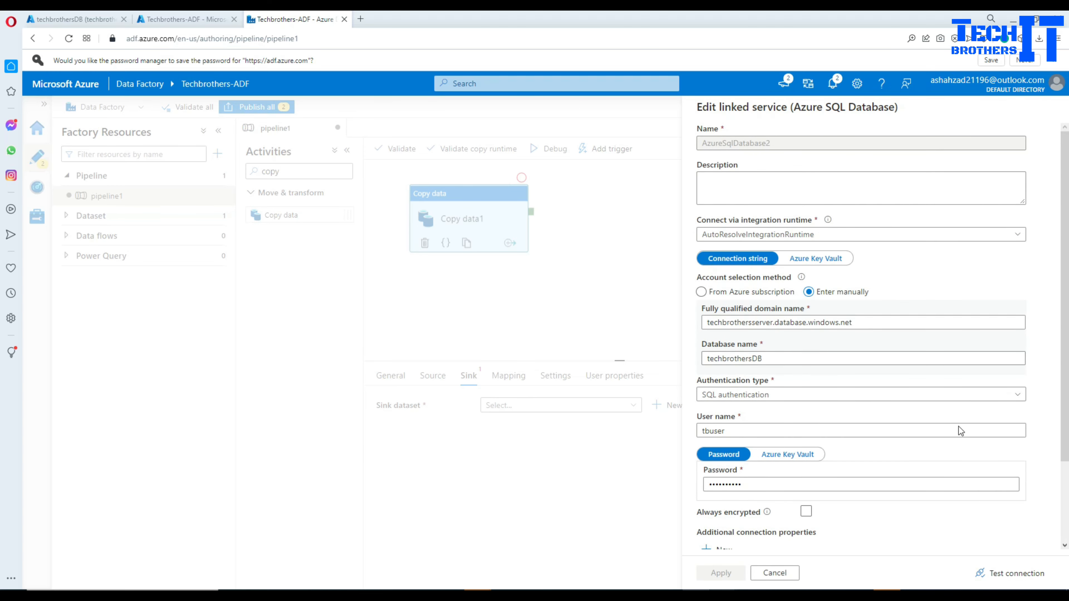
{"action": "left_click", "coordinate": [996, 564]}
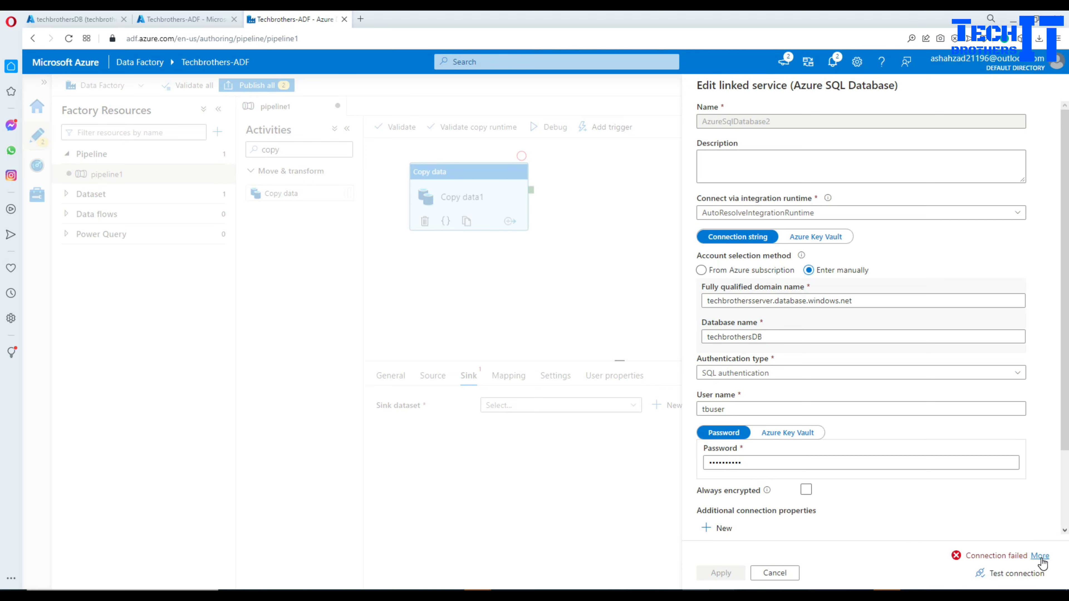
{"action": "left_click", "coordinate": [1040, 557]}
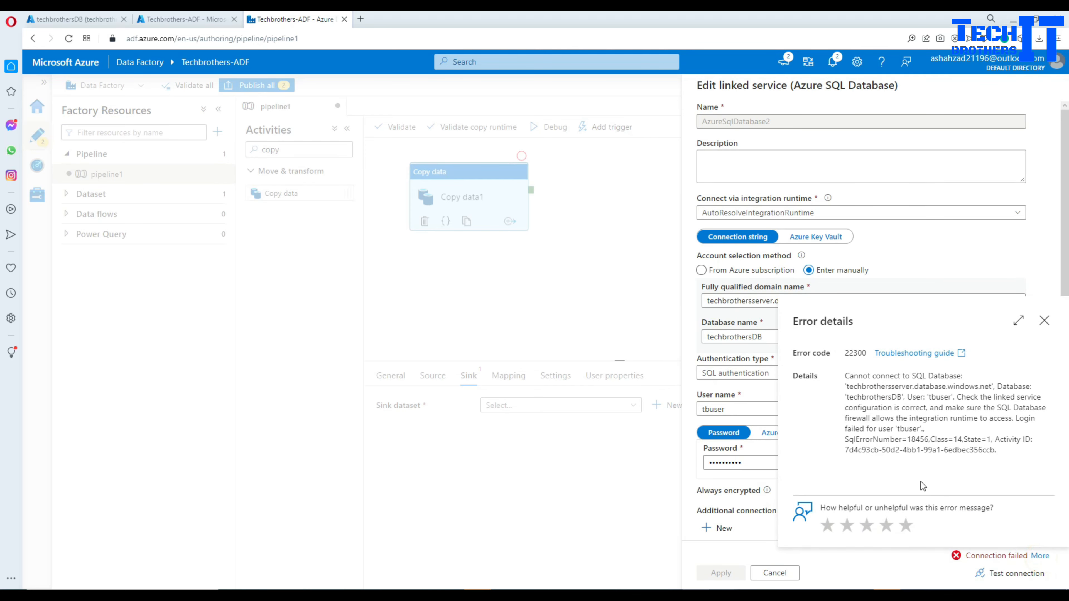
{"action": "left_click", "coordinate": [1043, 321]}
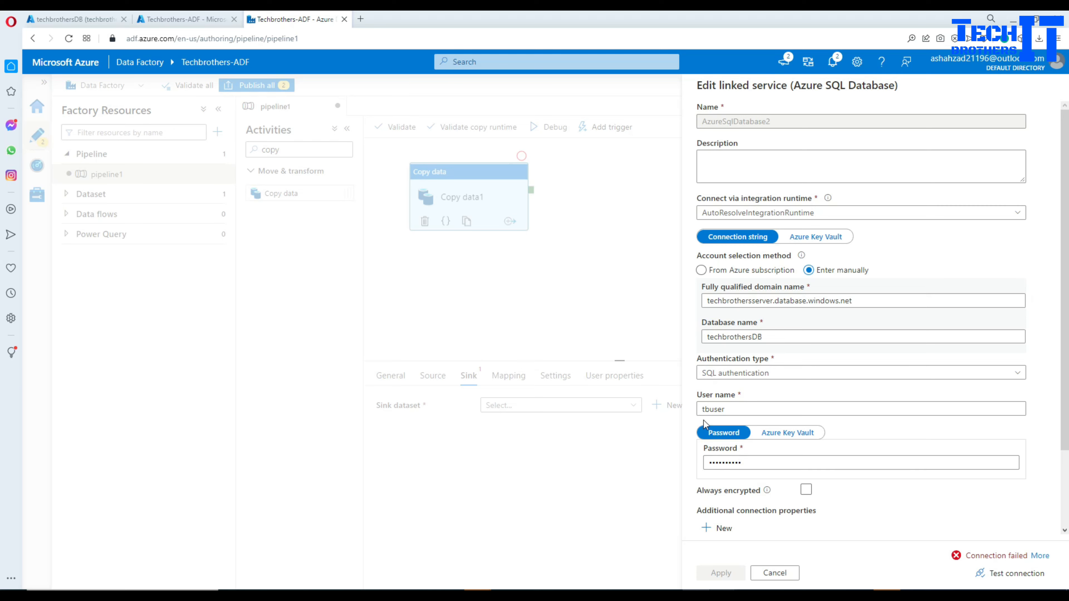
Re-enter the database user's password in the linked service, test the connection and apply the settings
{"action": "left_click", "coordinate": [753, 461]}
{"action": "double_click", "coordinate": [752, 462]}
{"action": "key", "text": "BackSpace"}
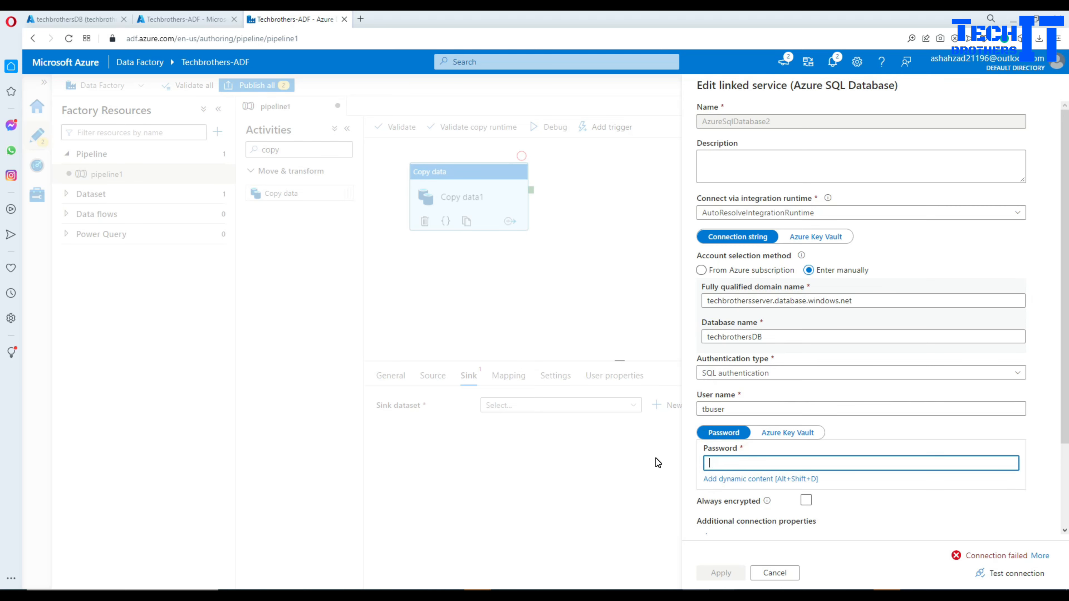
{"action": "type", "text": "••••••••"}
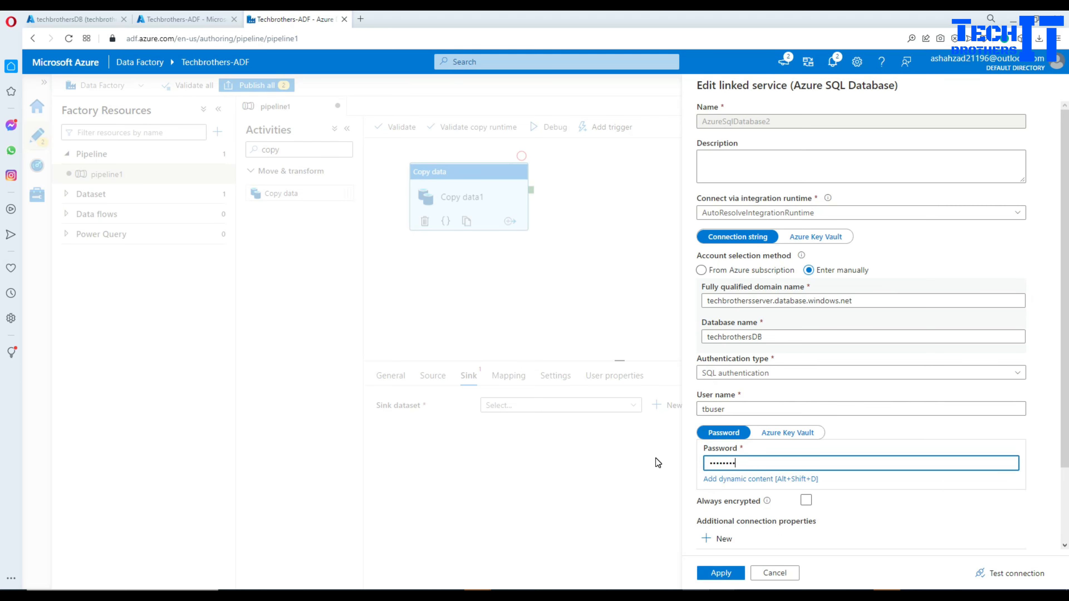
{"action": "type", "text": "•"}
{"action": "left_click", "coordinate": [998, 574]}
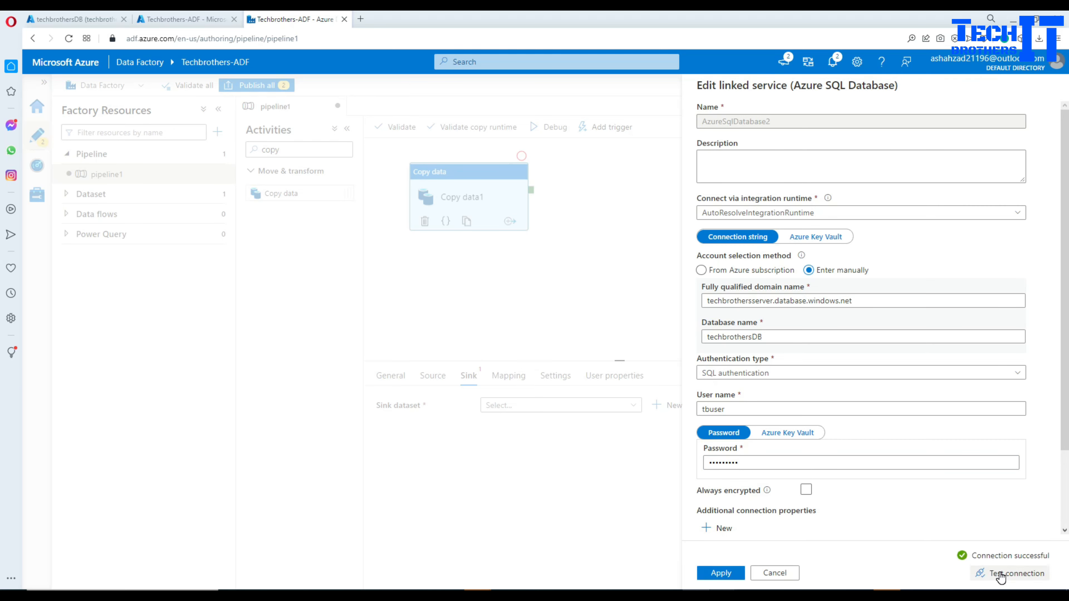
{"action": "left_click", "coordinate": [734, 573]}
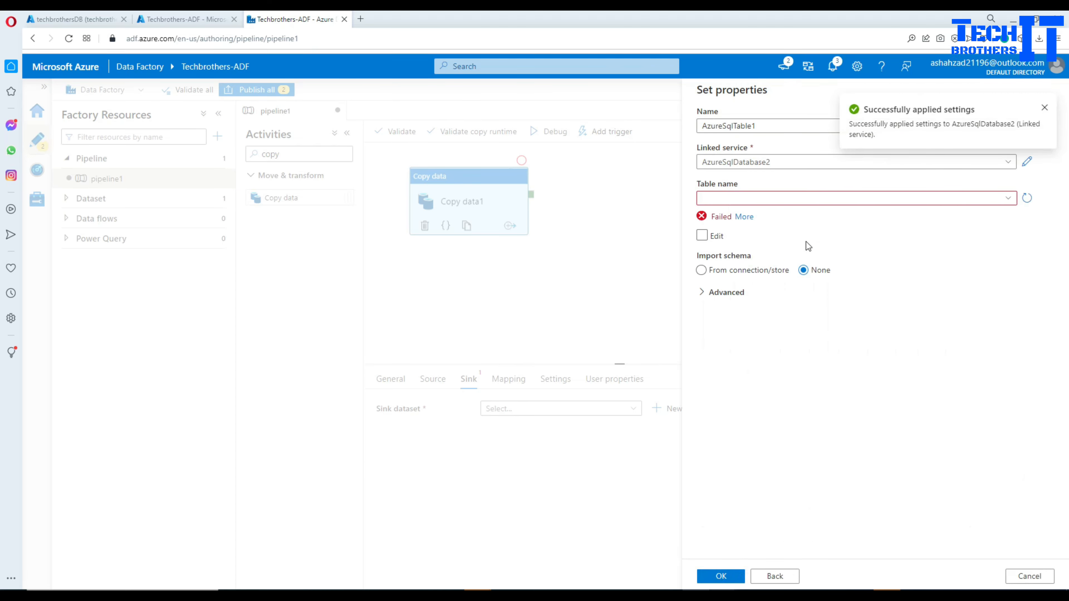
Reload the table list and create the sink dataset on dbo.stgCustomer, importing the schema from the connection/store
{"action": "left_click", "coordinate": [771, 215]}
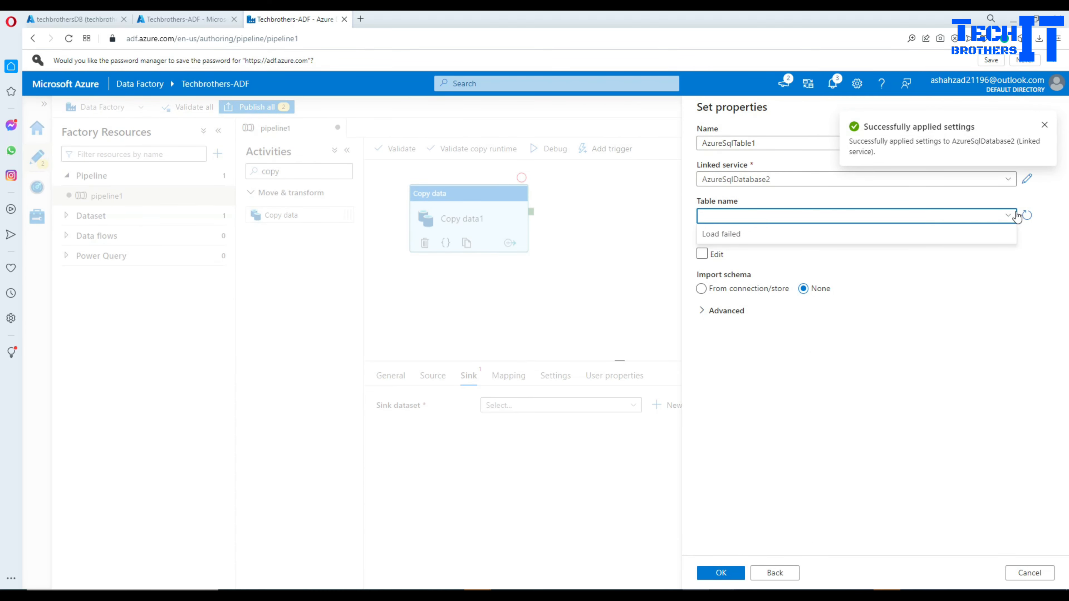
{"action": "left_click", "coordinate": [1027, 215]}
{"action": "left_click", "coordinate": [1008, 215]}
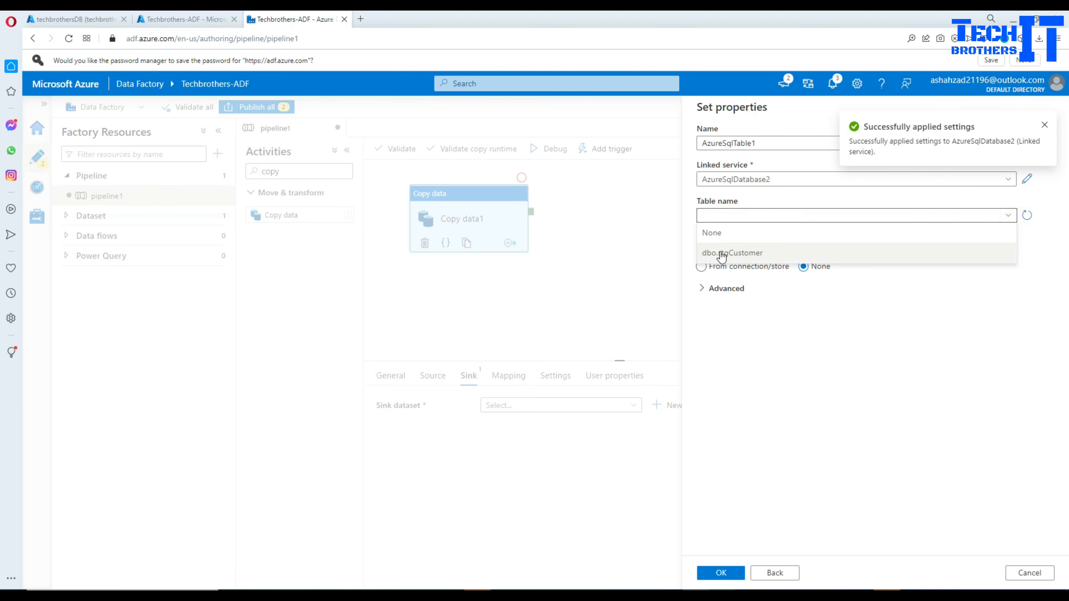
{"action": "left_click", "coordinate": [736, 254]}
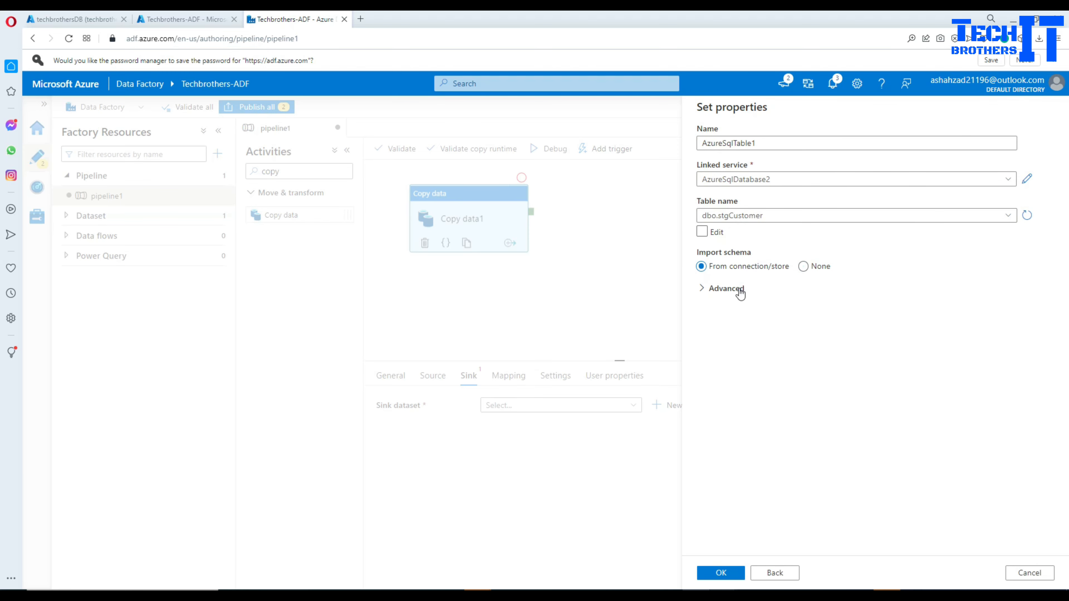
{"action": "left_click", "coordinate": [720, 572]}
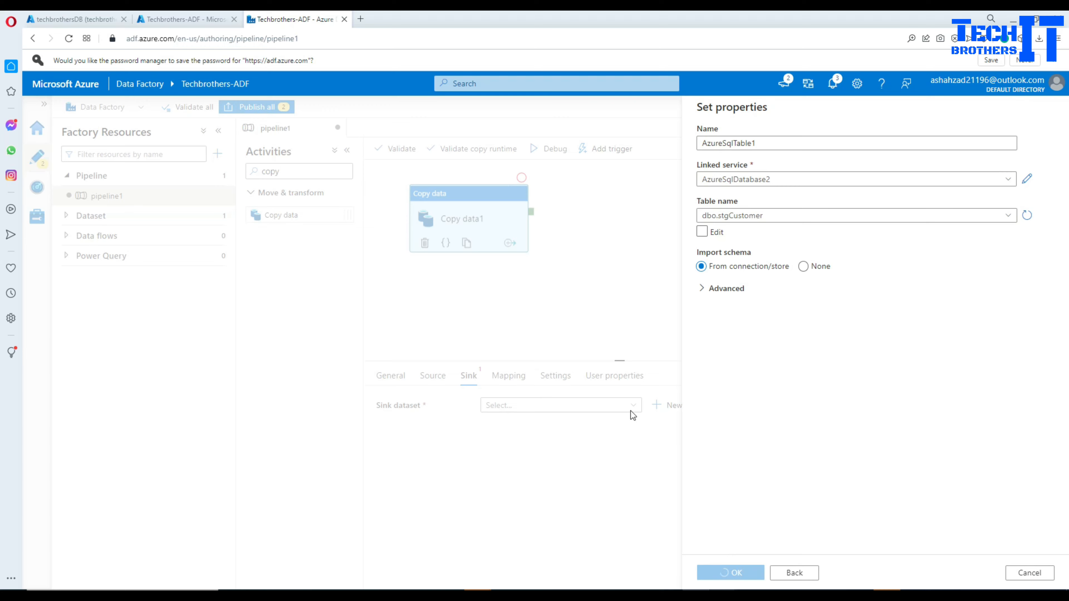
Look at the copy activity's mapping and check the columns of dbo.stgCustomer in the techbrothersDB query editor
{"action": "left_click", "coordinate": [510, 376]}
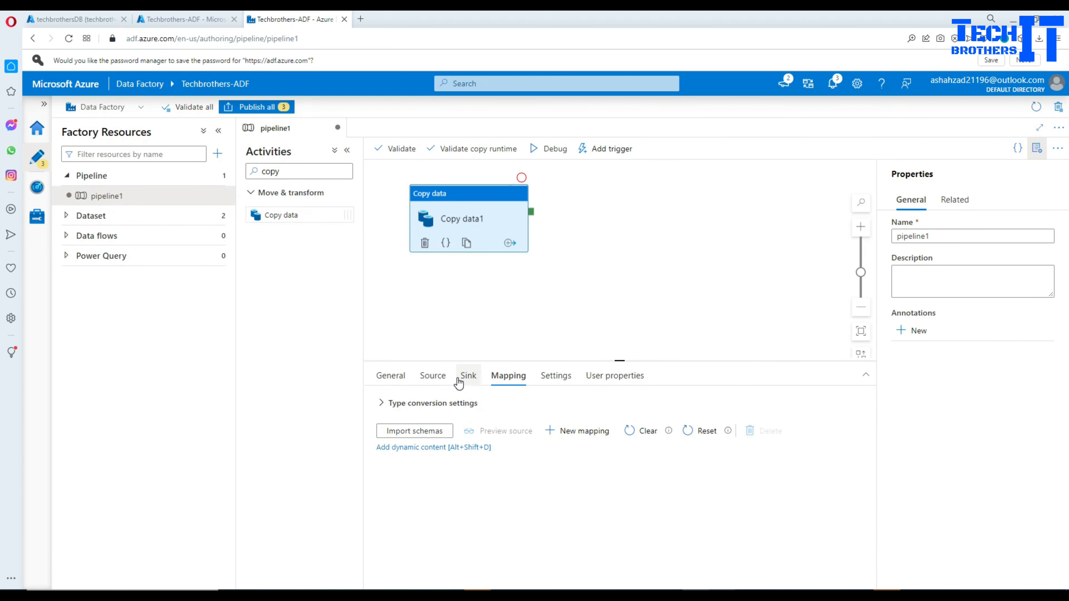
{"action": "left_click", "coordinate": [168, 19]}
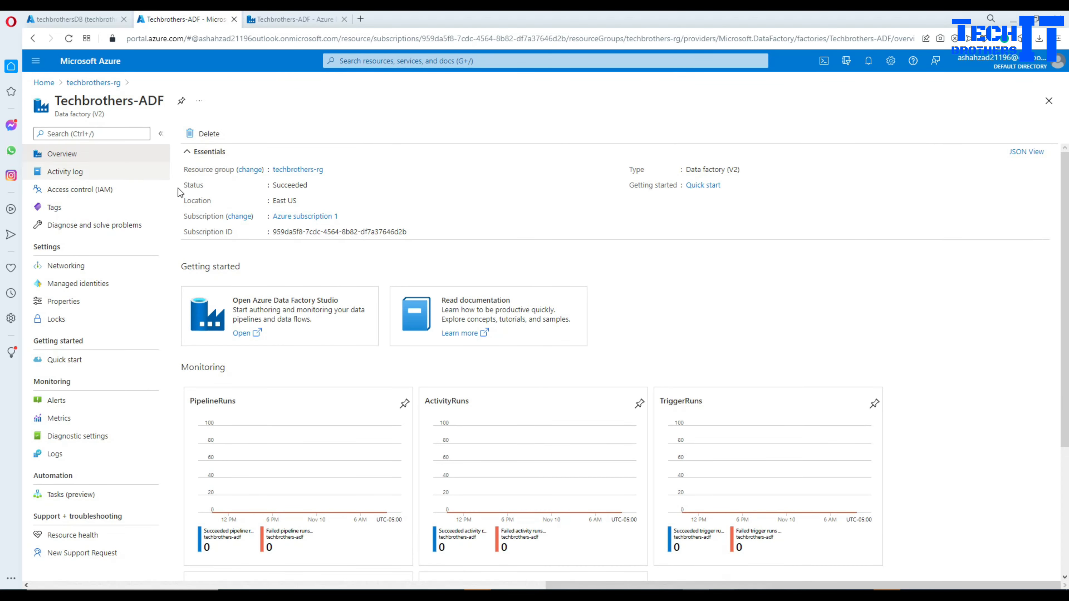
{"action": "left_click", "coordinate": [72, 18]}
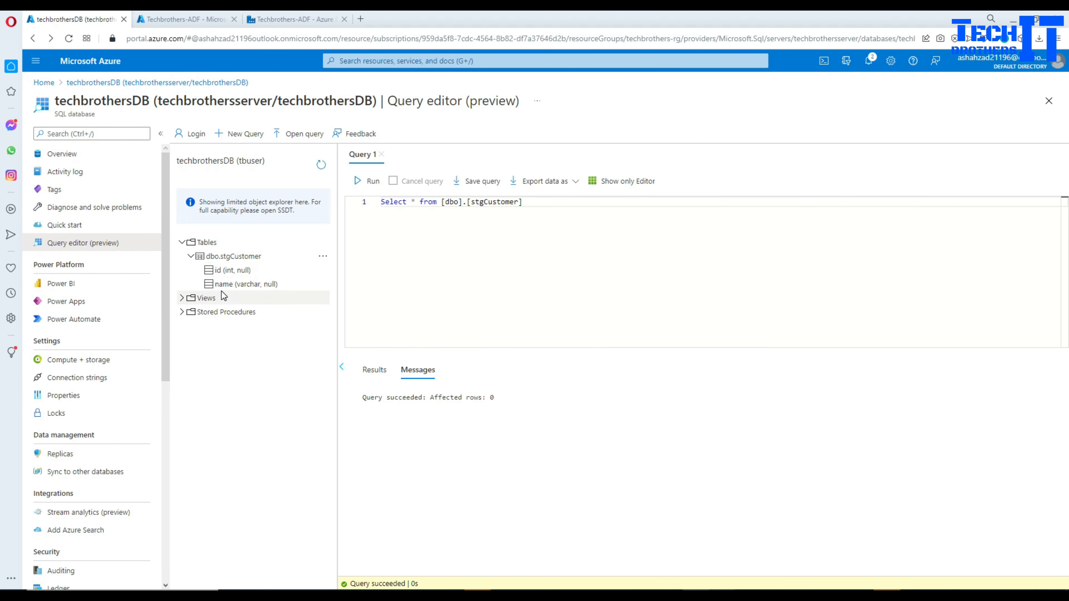
{"action": "left_click", "coordinate": [281, 18]}
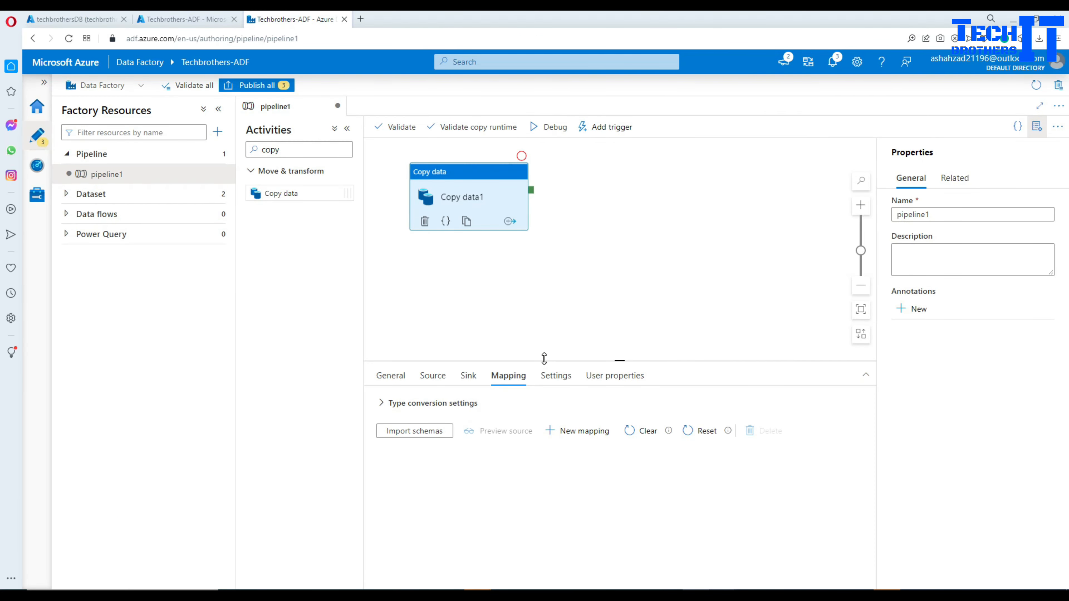
Debug pipeline1 and refresh the run output to check the status of Copy data1
{"action": "left_click", "coordinate": [549, 127]}
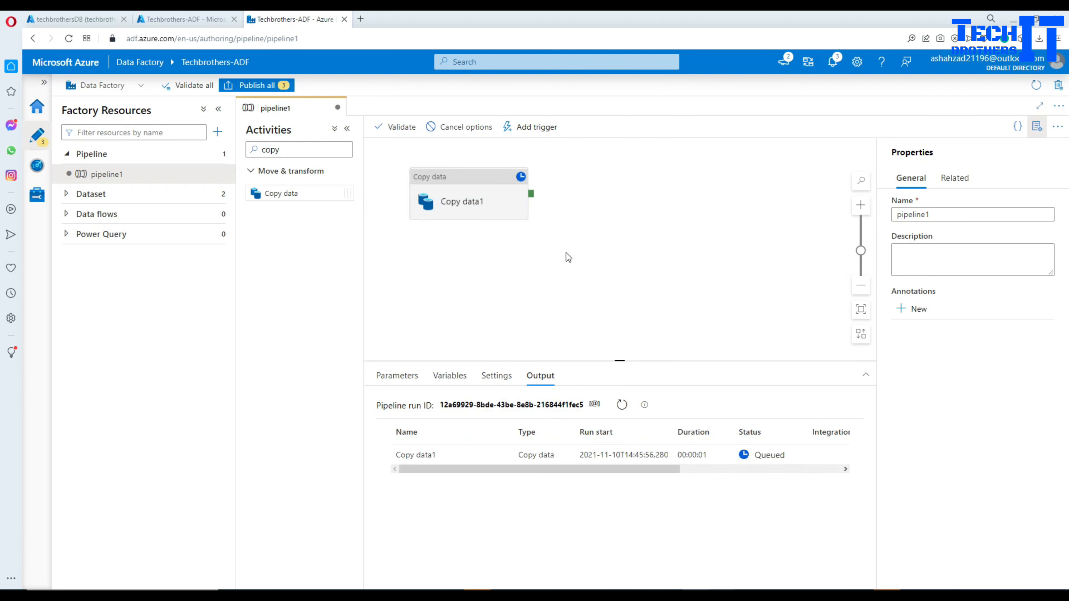
{"action": "left_click", "coordinate": [621, 405]}
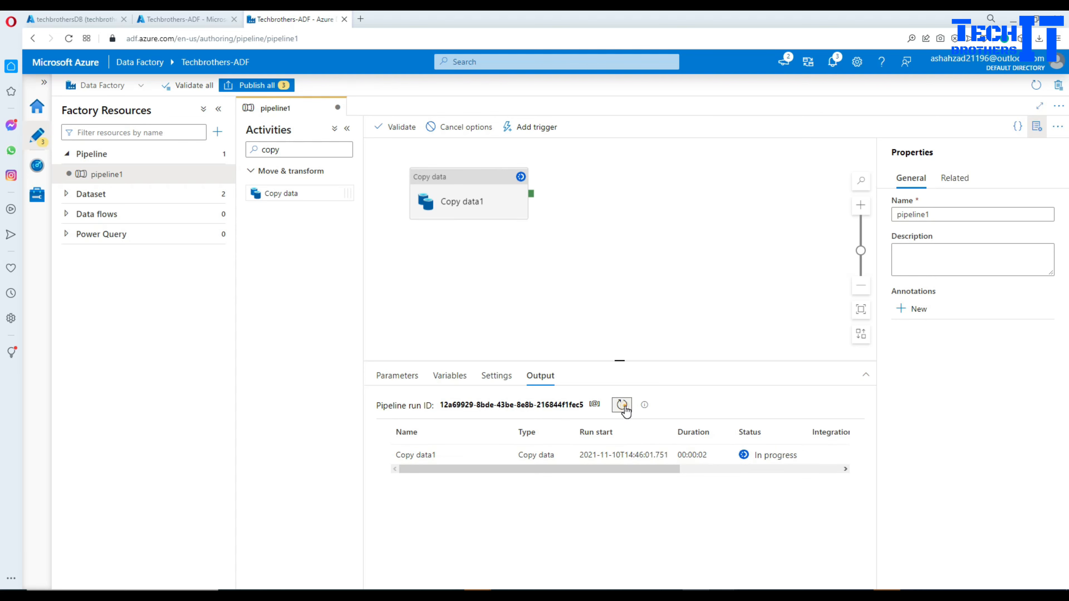
{"action": "left_click", "coordinate": [621, 404]}
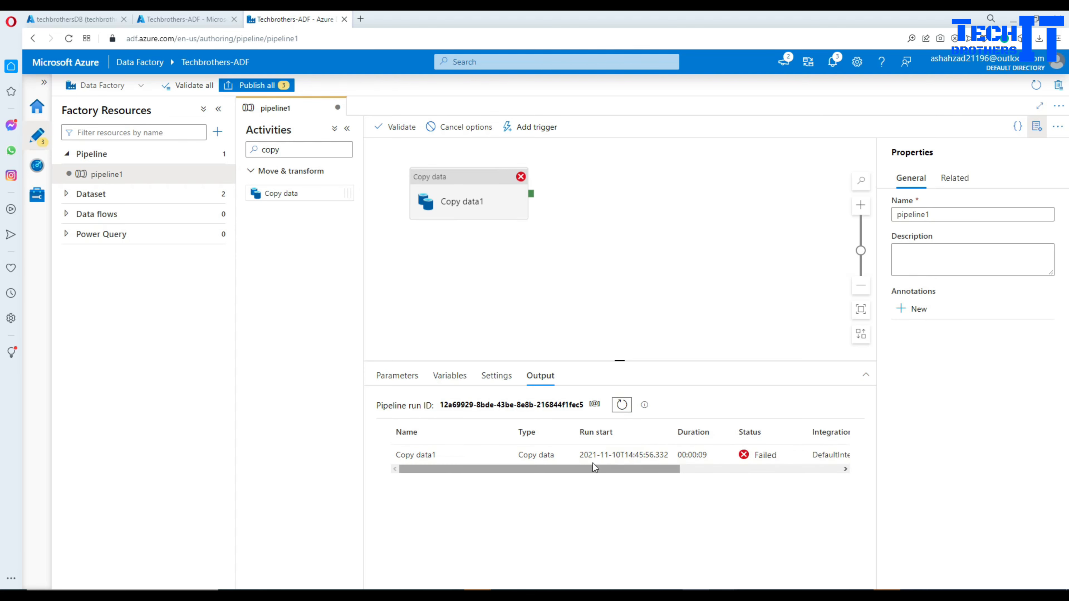
{"action": "mouse_move", "coordinate": [500, 461]}
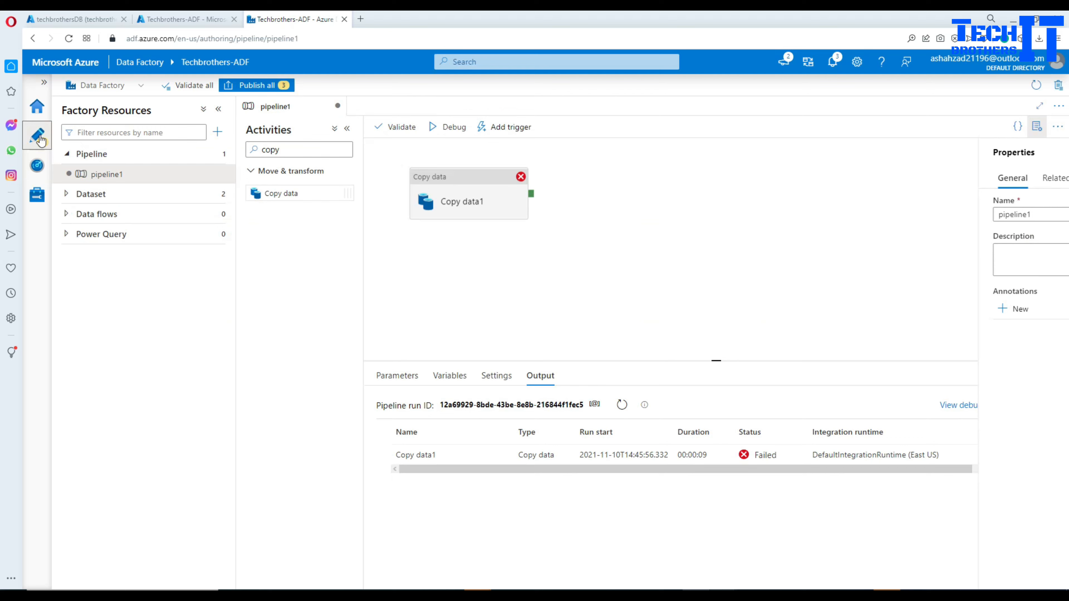
Find the Wait activity, add it beside Copy data1 and connect the copy activity's failure output to it
{"action": "left_click", "coordinate": [331, 150]}
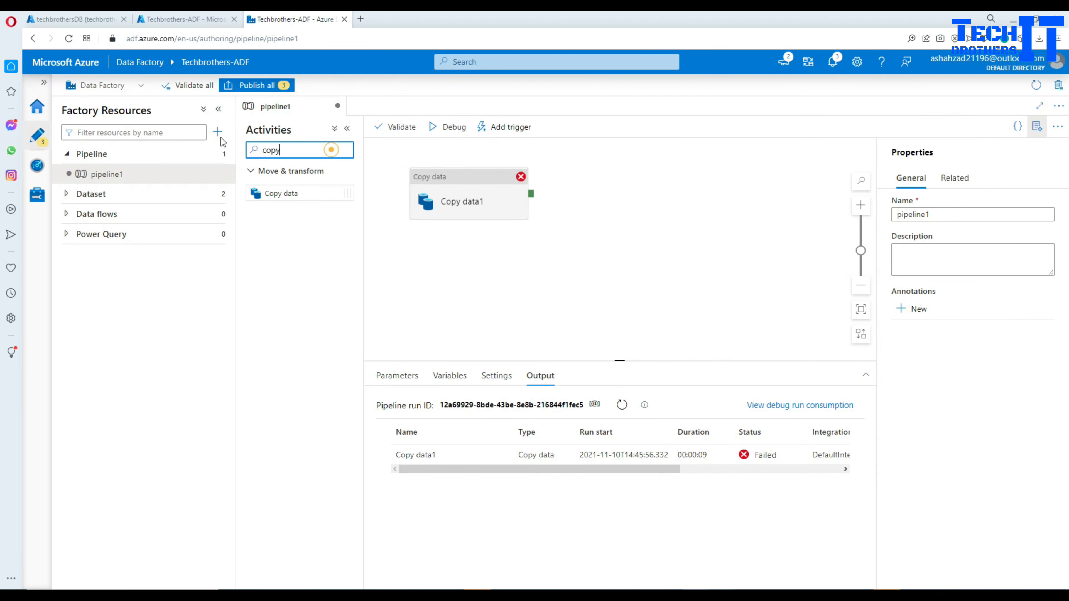
{"action": "key", "text": "ctrl+a"}
{"action": "key", "text": "BackSpace"}
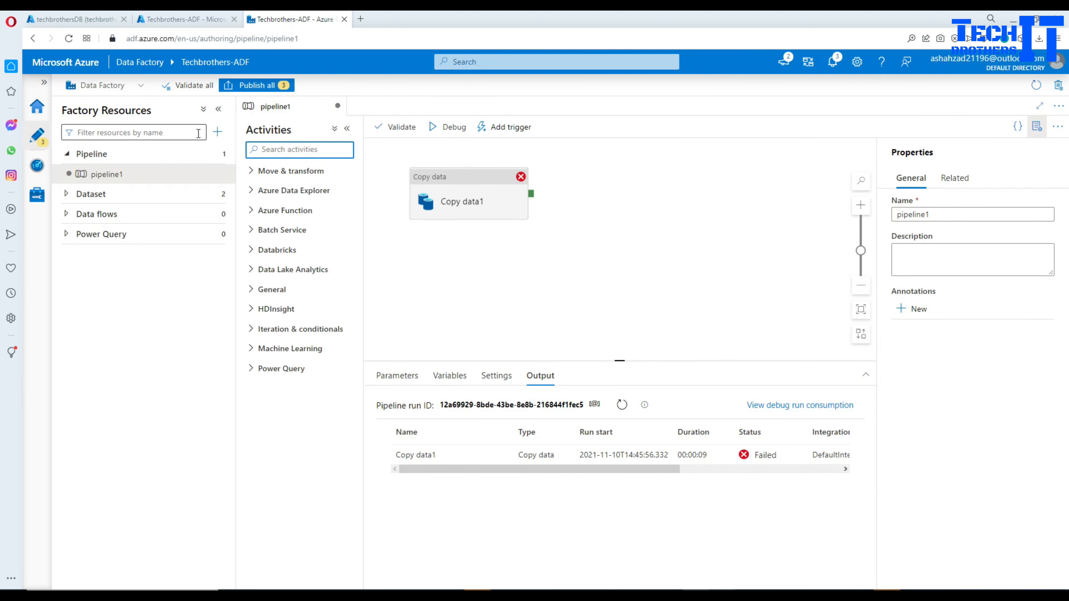
{"action": "type", "text": "wait"}
{"action": "left_click_drag", "start_coordinate": [271, 193], "coordinate": [647, 205]}
{"action": "left_click_drag", "start_coordinate": [531, 198], "coordinate": [601, 202]}
Rename the Wait activity as "Send An Email for Error"
{"action": "double_click", "coordinate": [521, 405]}
{"action": "type", "text": "S"}
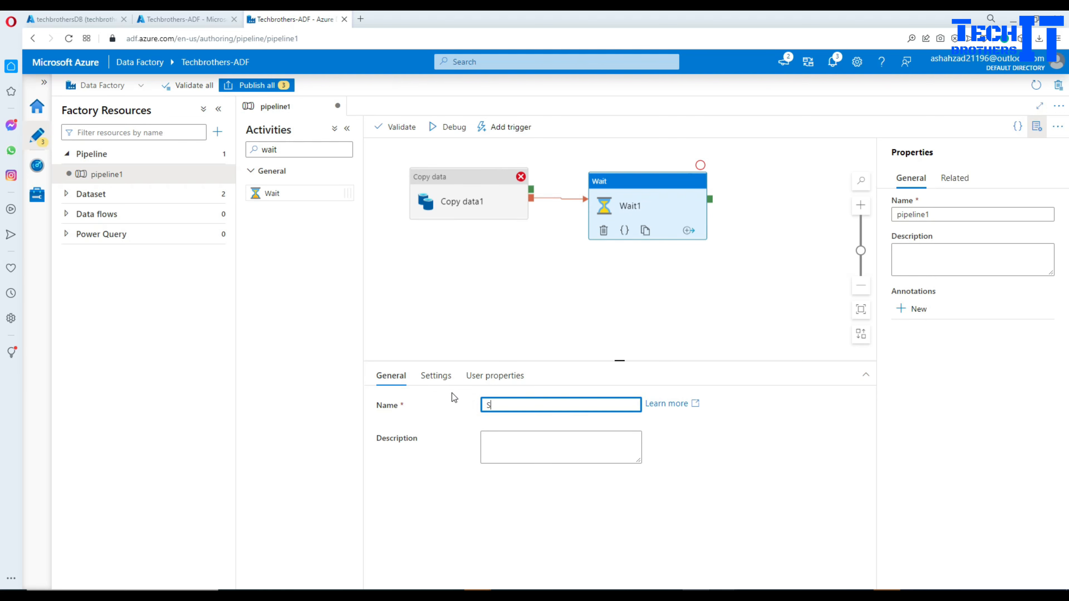
{"action": "type", "text": "end An Email for Error"}
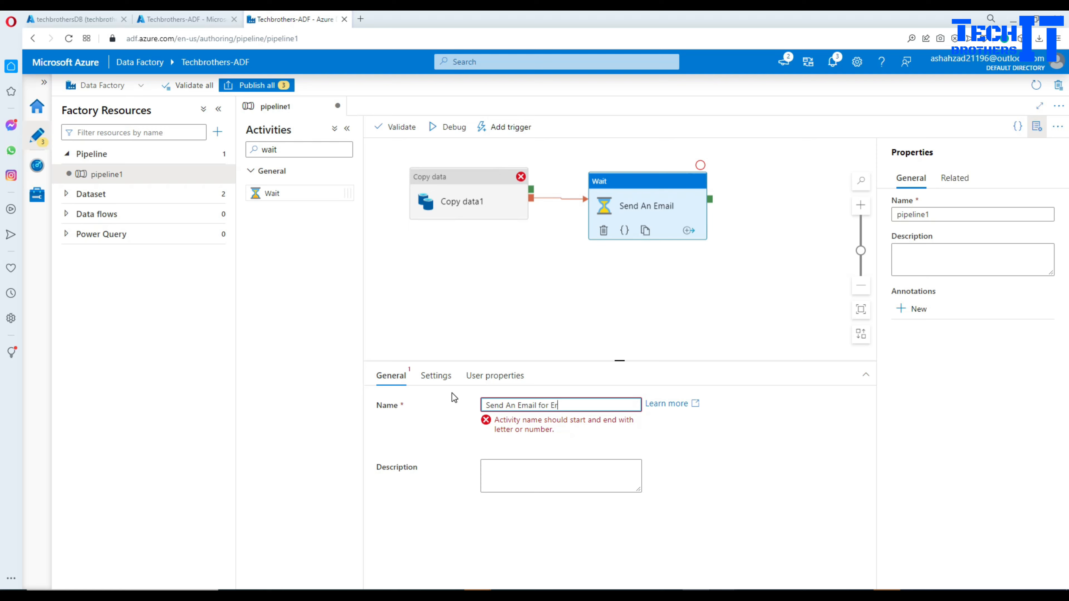
{"action": "left_click", "coordinate": [630, 282]}
Line up the Copy data1 and Send An Email for Error activities on the canvas and debug the pipeline again
{"action": "left_click", "coordinate": [487, 181]}
{"action": "left_click_drag", "start_coordinate": [487, 187], "coordinate": [483, 196]}
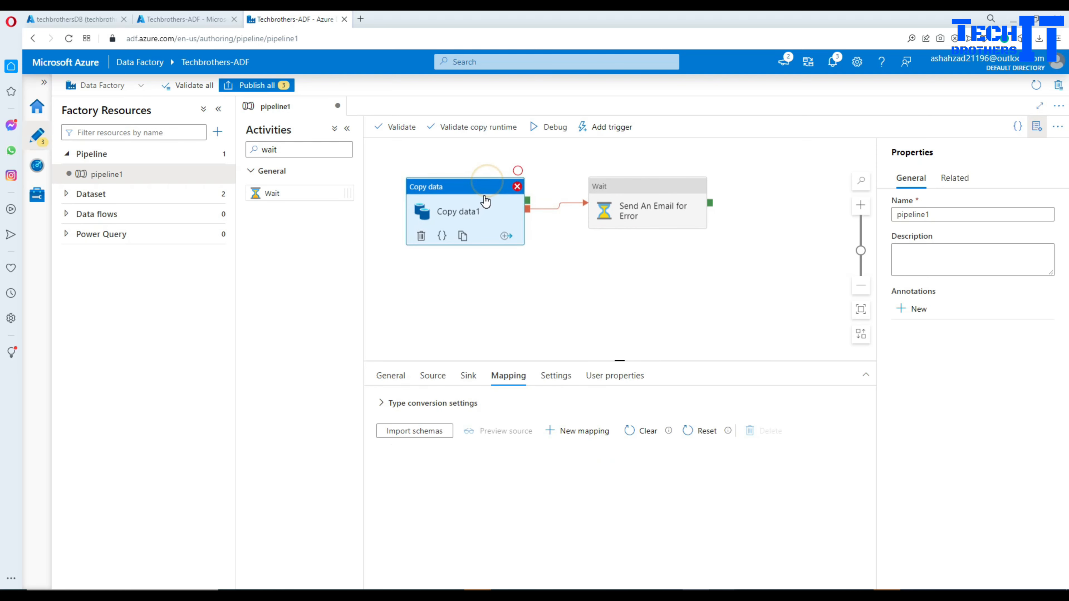
{"action": "left_click_drag", "start_coordinate": [637, 184], "coordinate": [621, 193]}
{"action": "left_click", "coordinate": [628, 353]}
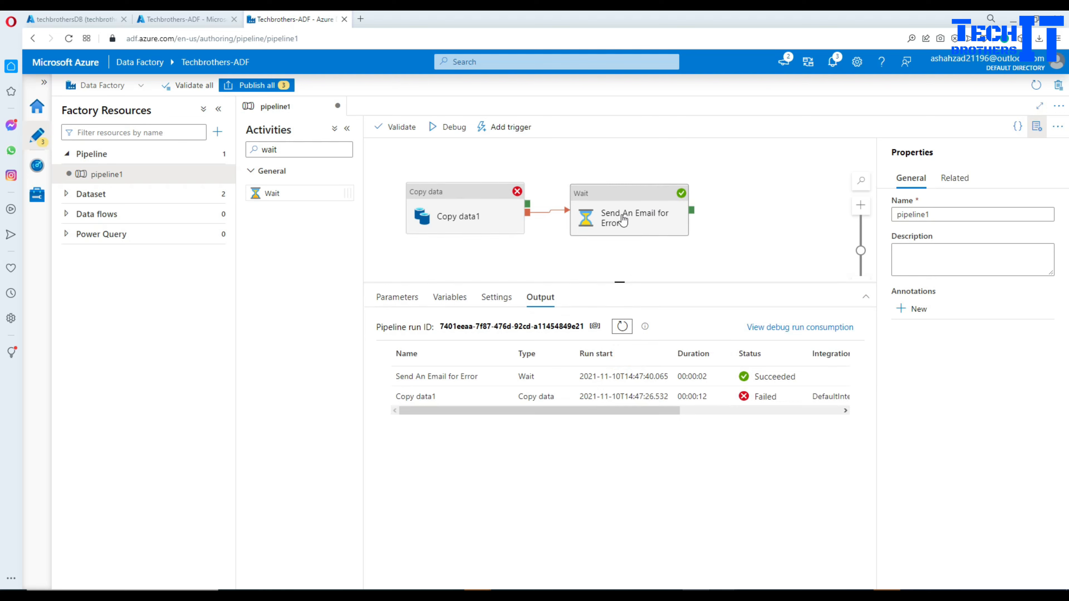
Review the activity runs of the latest pipeline1 debug run in monitoring, and return to the pipeline editor
{"action": "left_click", "coordinate": [37, 166]}
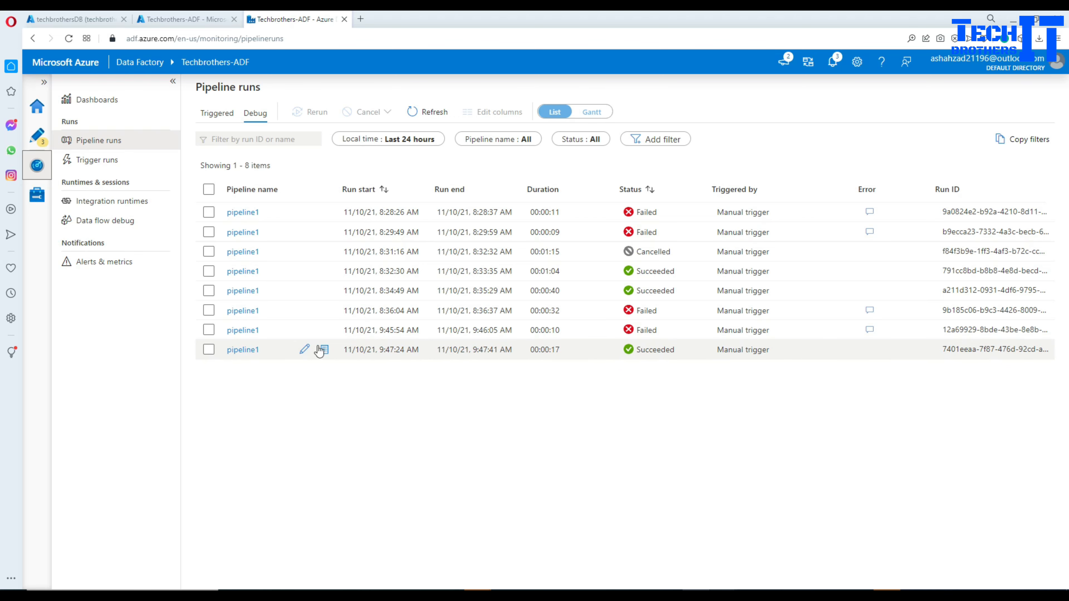
{"action": "left_click", "coordinate": [248, 350]}
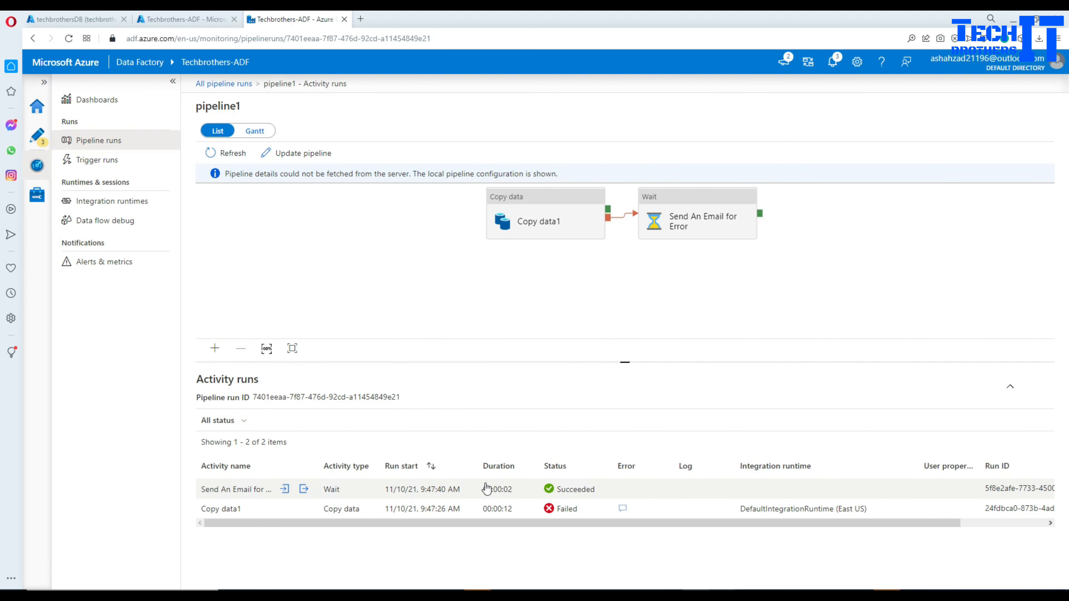
{"action": "left_click", "coordinate": [556, 231]}
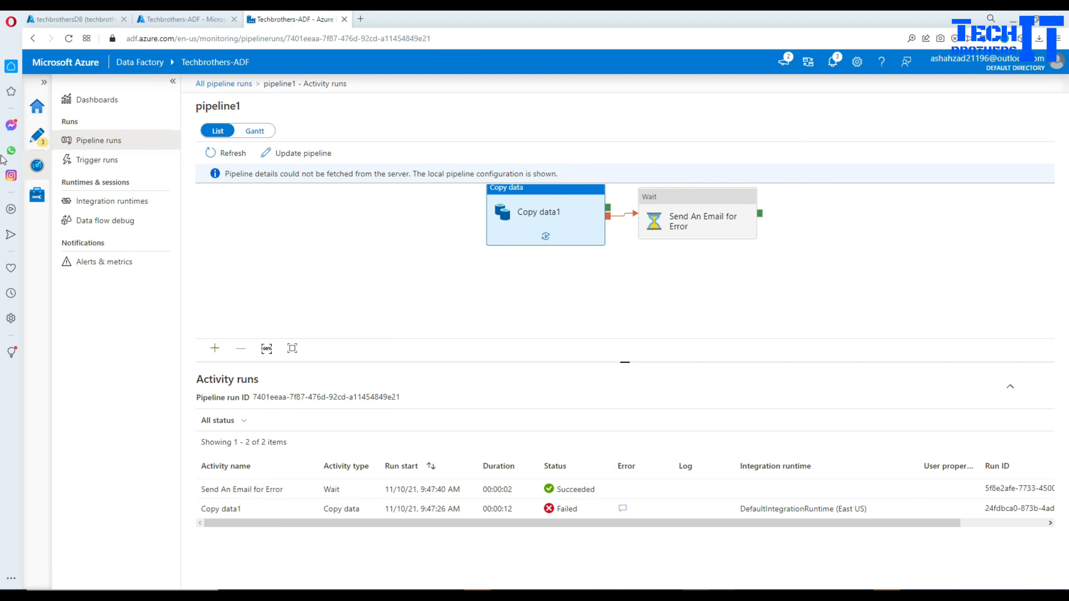
{"action": "left_click", "coordinate": [37, 143]}
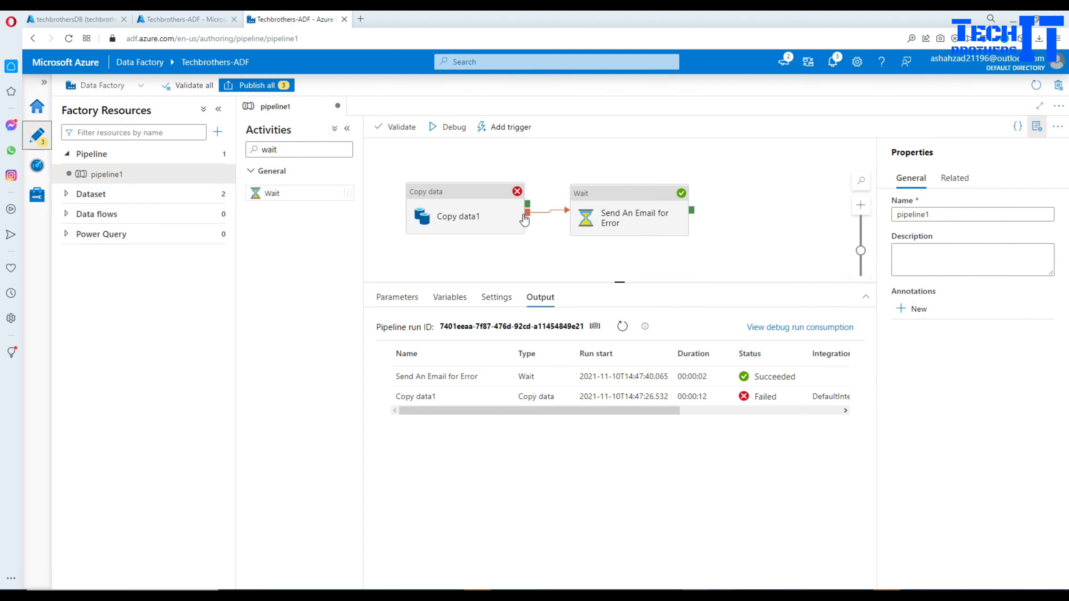
Check the run status of the latest pipeline1 debug run in the monitored pipeline runs, and reopen the pipeline for authoring
{"action": "left_click", "coordinate": [499, 218]}
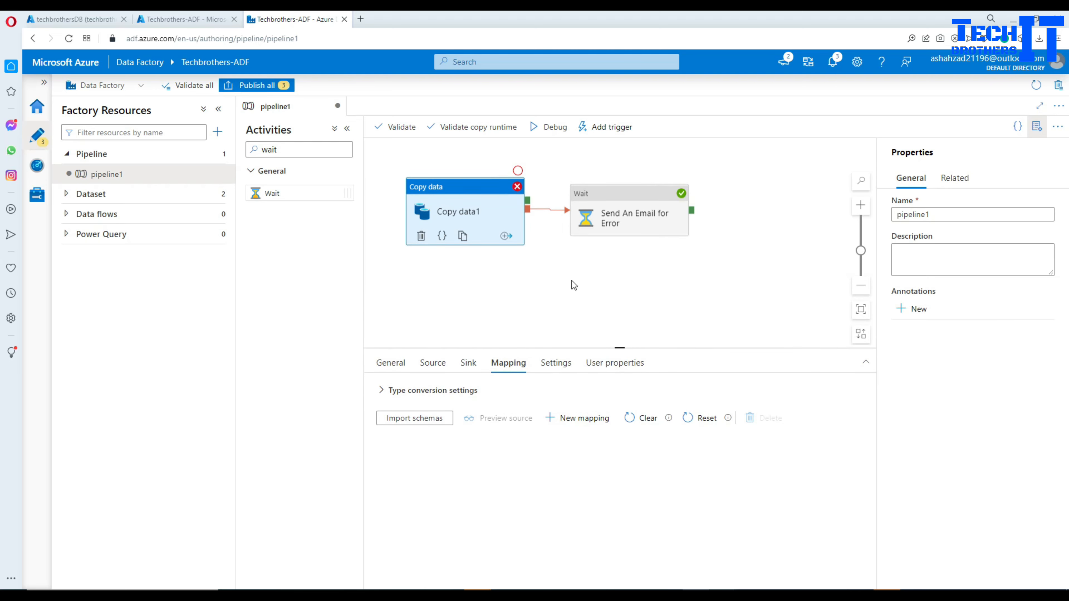
{"action": "left_click", "coordinate": [37, 165]}
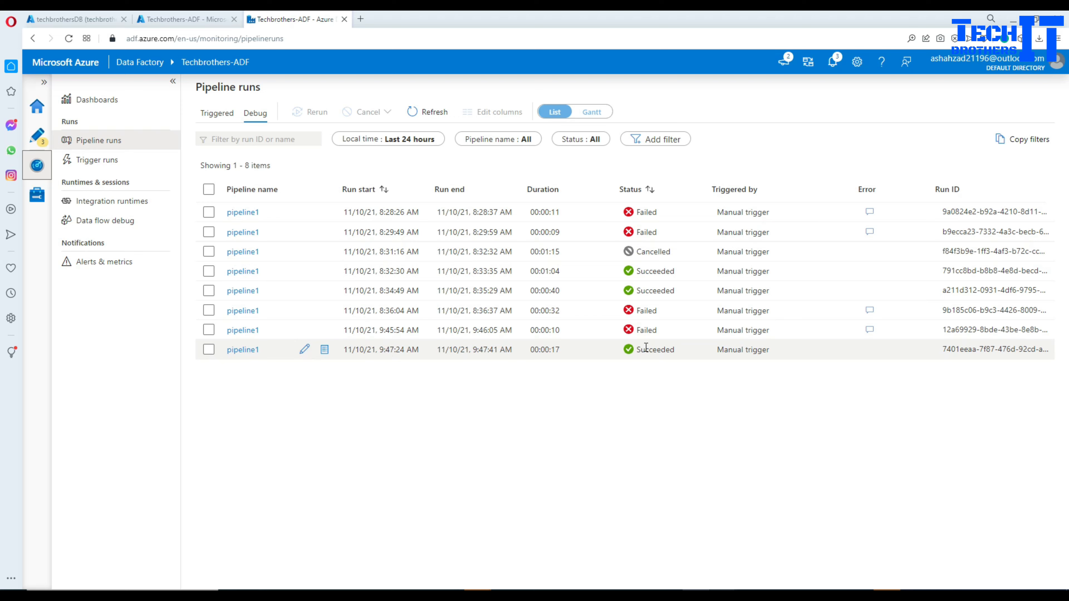
{"action": "left_click", "coordinate": [39, 140]}
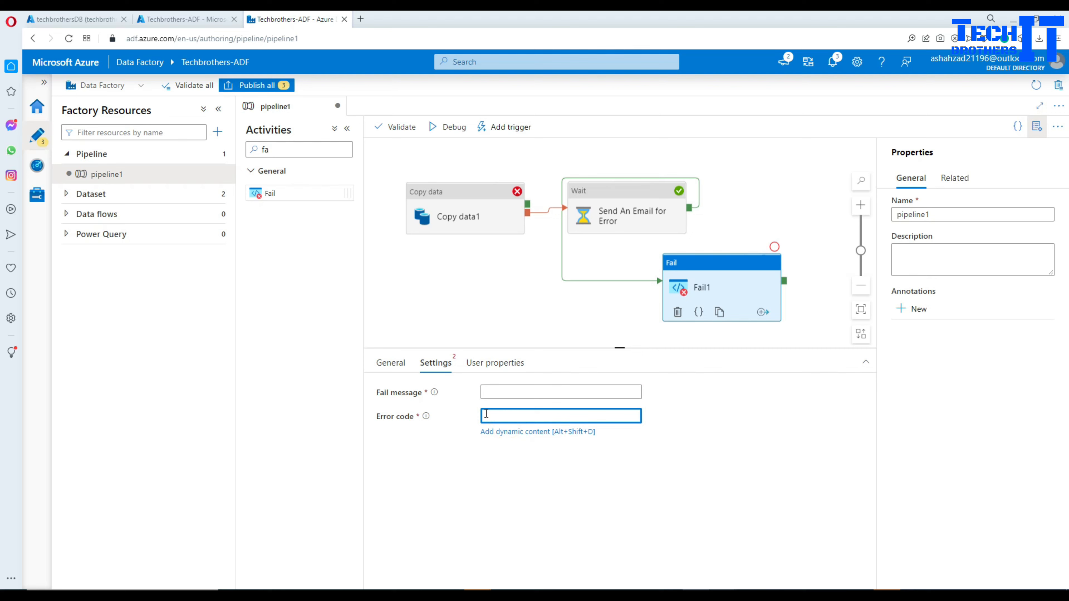
Set the error code of the Fail1 activity to 2200
{"action": "left_click", "coordinate": [503, 298]}
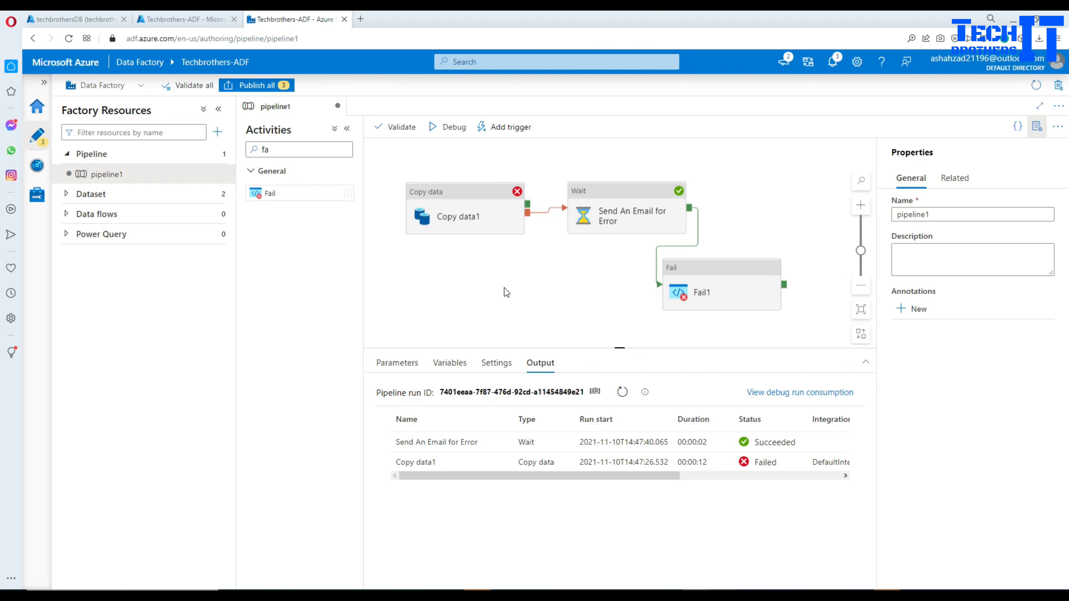
{"action": "left_click", "coordinate": [721, 291]}
{"action": "left_click", "coordinate": [435, 363]}
{"action": "left_click", "coordinate": [510, 392]}
{"action": "left_click", "coordinate": [507, 425]}
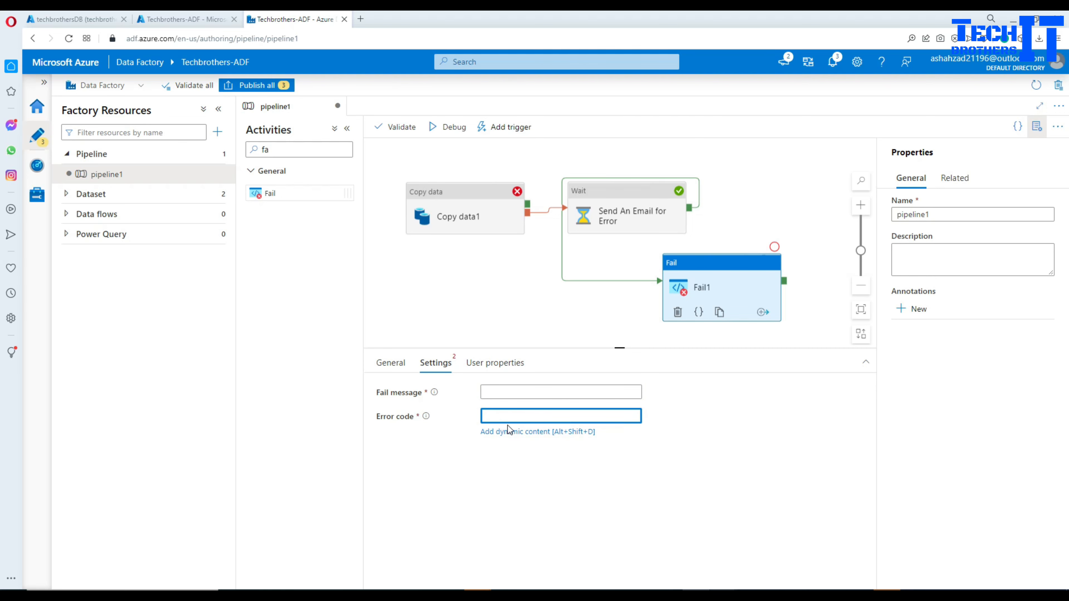
{"action": "type", "text": "2200"}
Set the Fail1 activity's fail message to "Error Code - Invalid Column Length"
{"action": "left_click", "coordinate": [505, 391]}
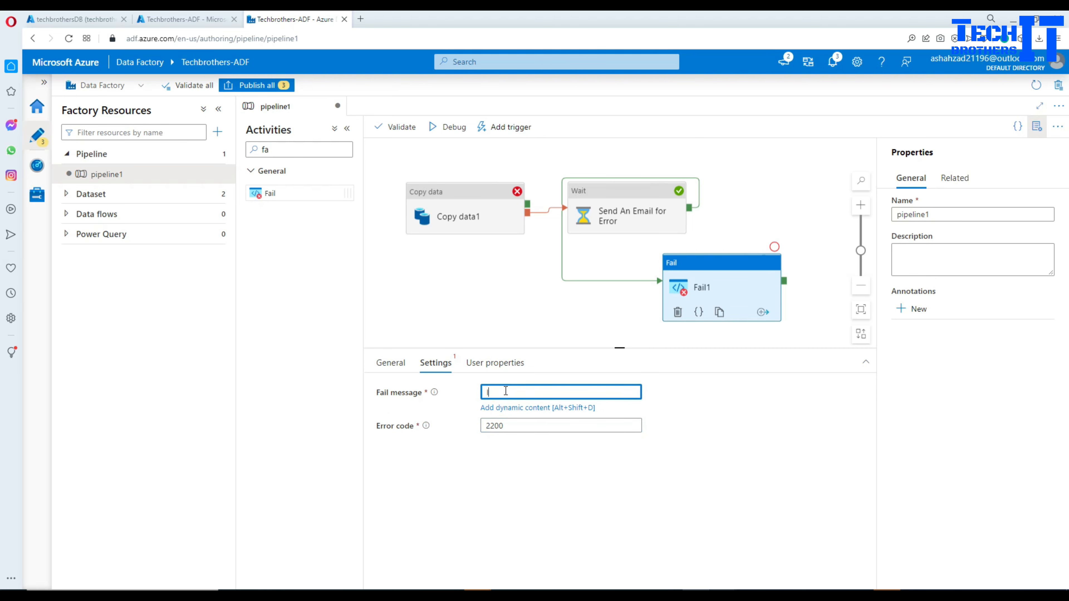
{"action": "type", "text": "Invalid Column Length"}
{"action": "left_click", "coordinate": [485, 393]}
{"action": "type", "text": "Error Code -"}
Debug the pipeline with the Fail activity and place Fail1 in line beside Send An Email for Error on the canvas
{"action": "left_click", "coordinate": [520, 306]}
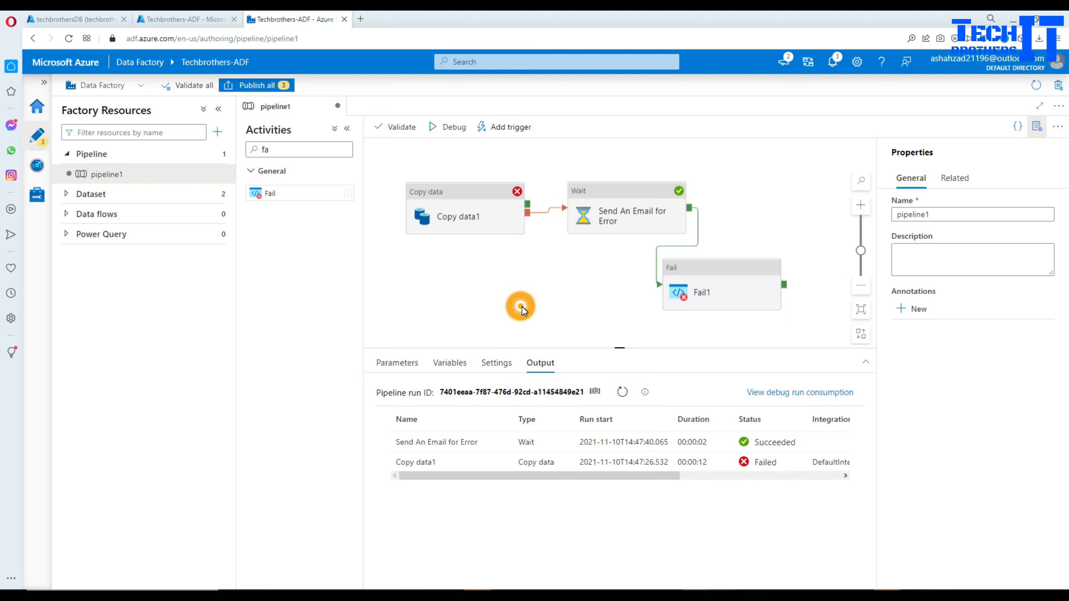
{"action": "left_click", "coordinate": [455, 131]}
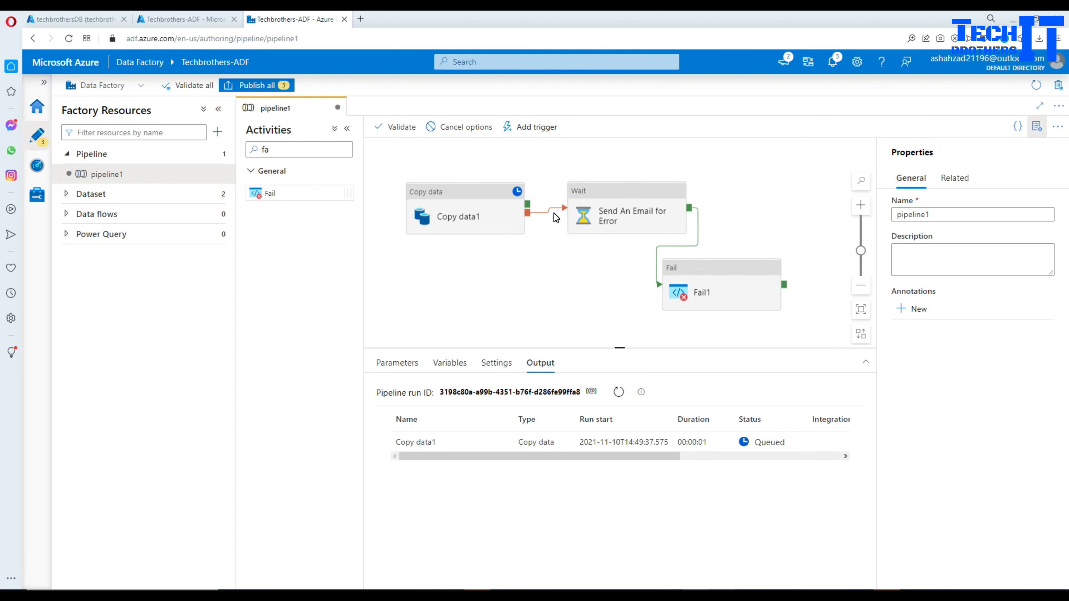
{"action": "left_click_drag", "start_coordinate": [715, 287], "coordinate": [761, 204]}
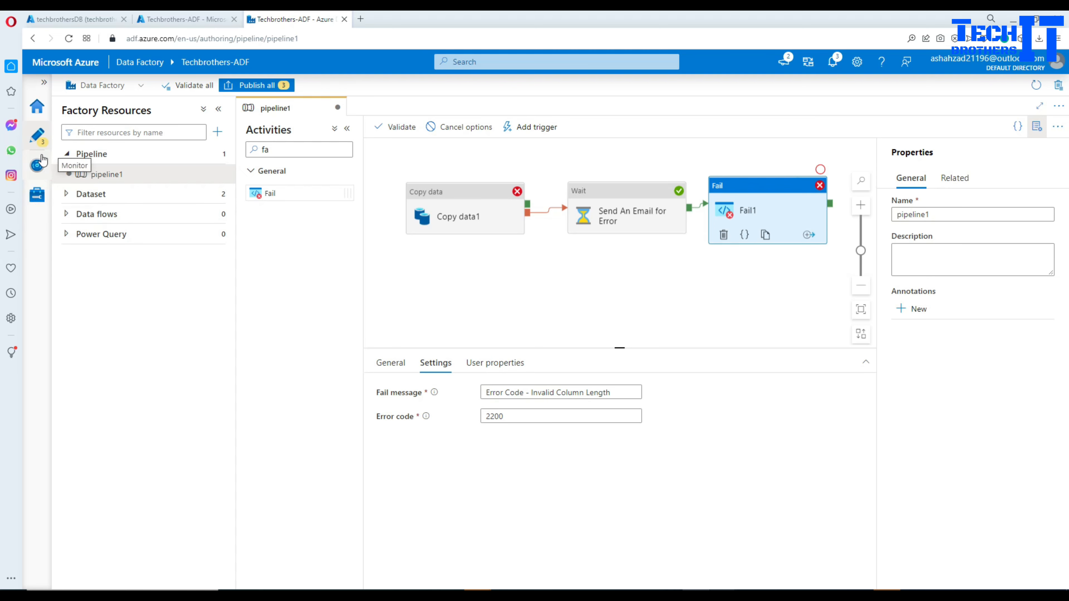
Compare the debug run statuses of pipeline1 in monitoring and examine the activity runs of the run started at 9:47:24 AM
{"action": "left_click", "coordinate": [37, 169]}
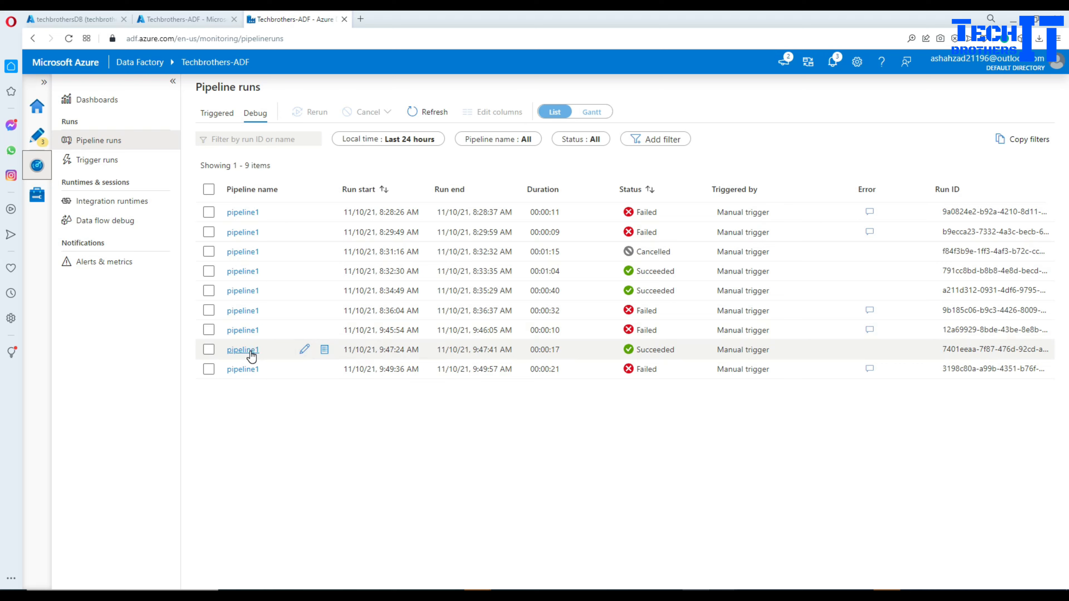
{"action": "left_click", "coordinate": [251, 350]}
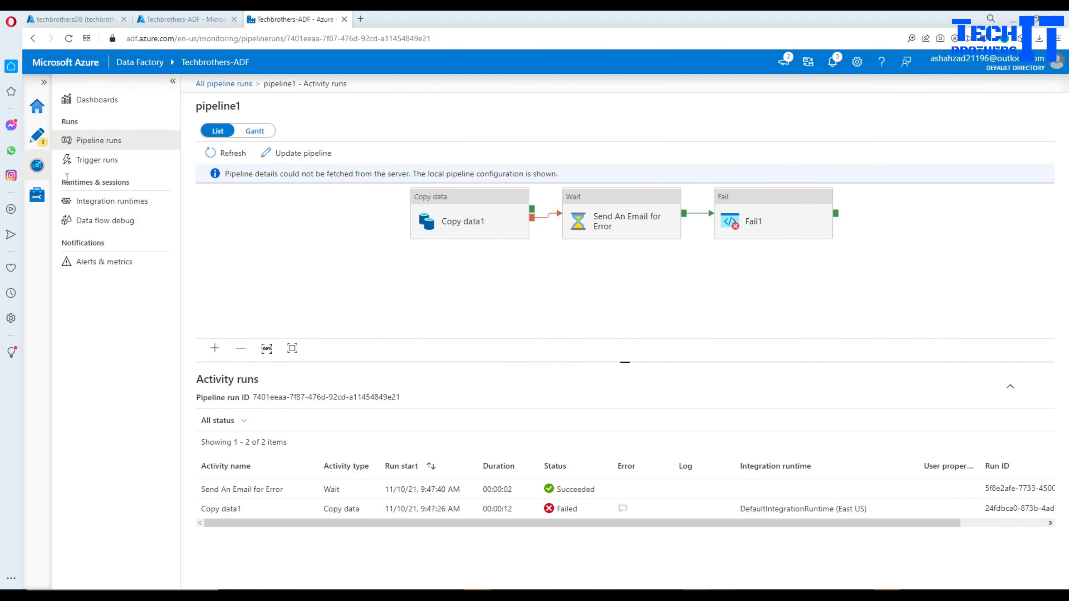
{"action": "left_click", "coordinate": [36, 175]}
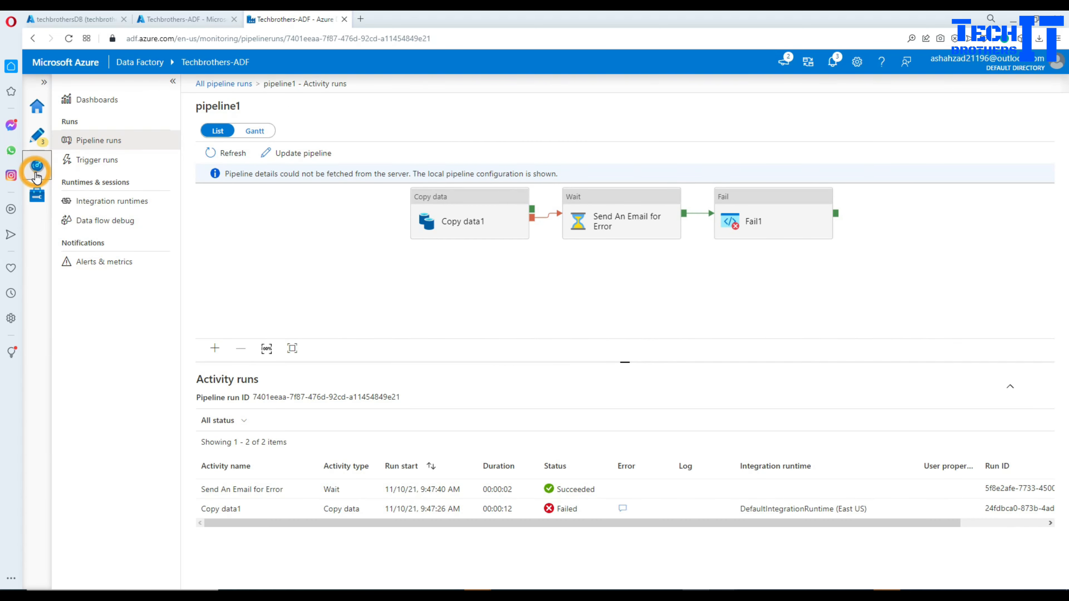